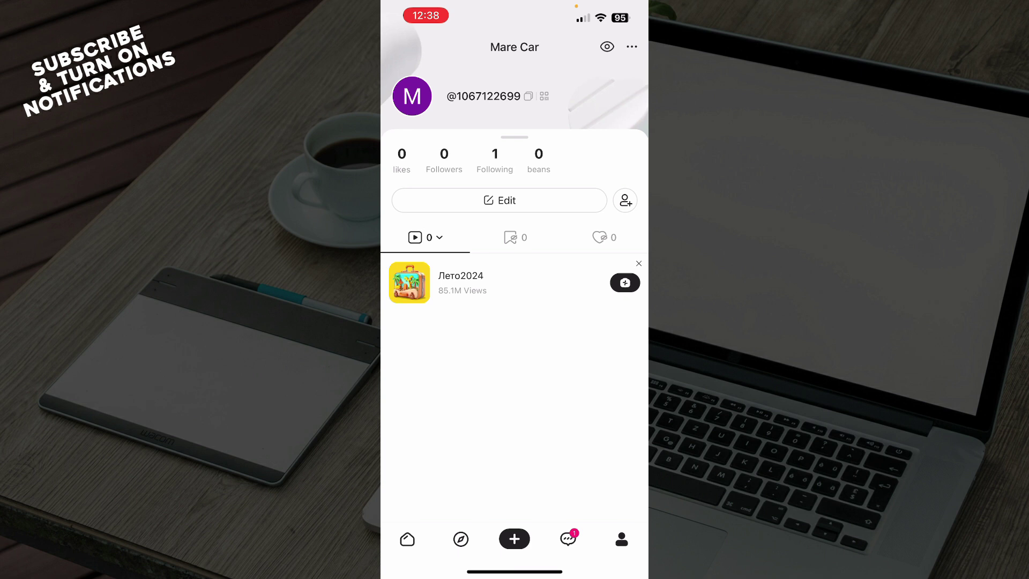
Browse the messages inbox, Explore hashtags and For You feed, then return to the profile.
{"action": "left_click", "coordinate": [568, 539]}
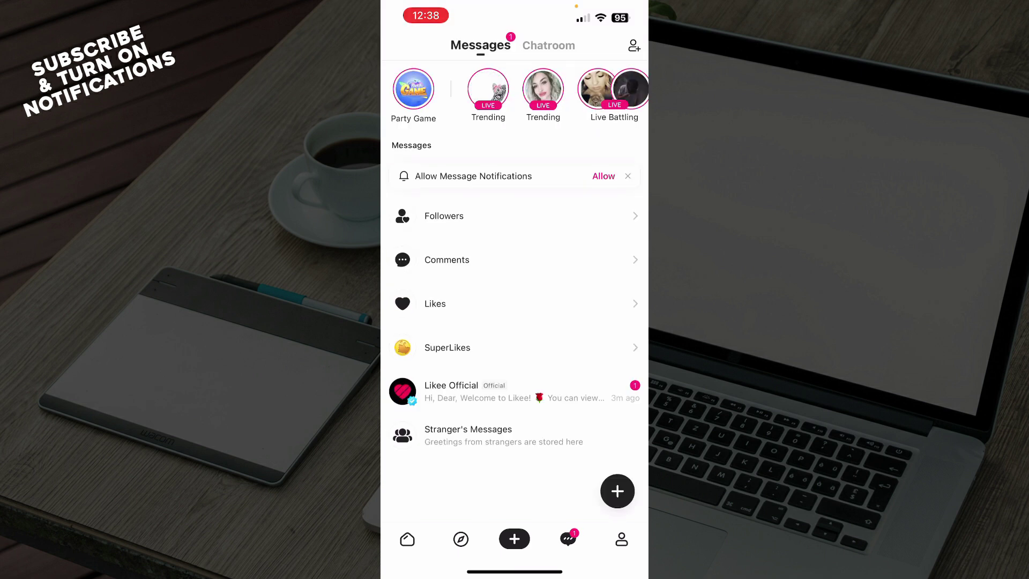
{"action": "left_click", "coordinate": [461, 539]}
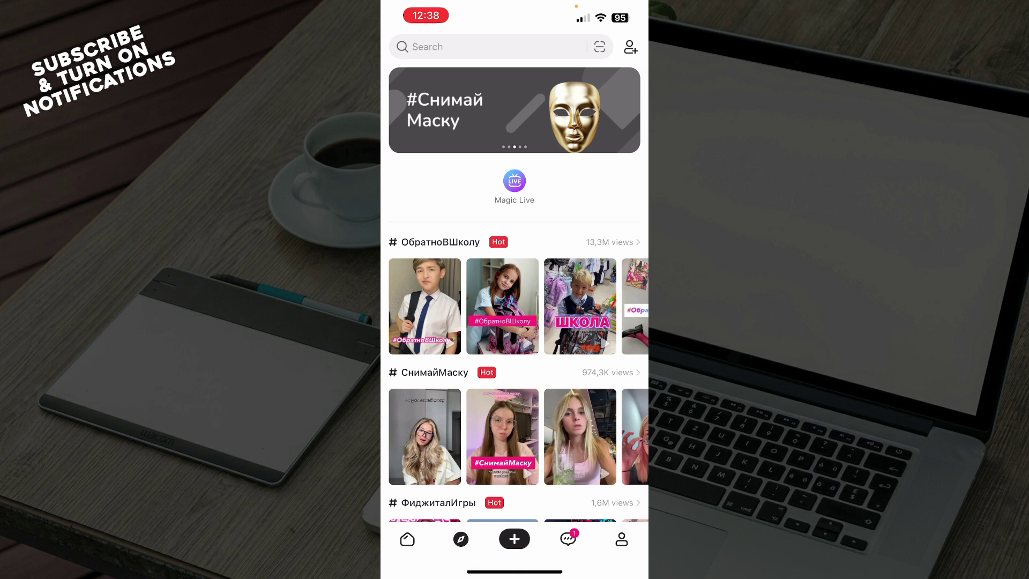
{"action": "left_click", "coordinate": [406, 538]}
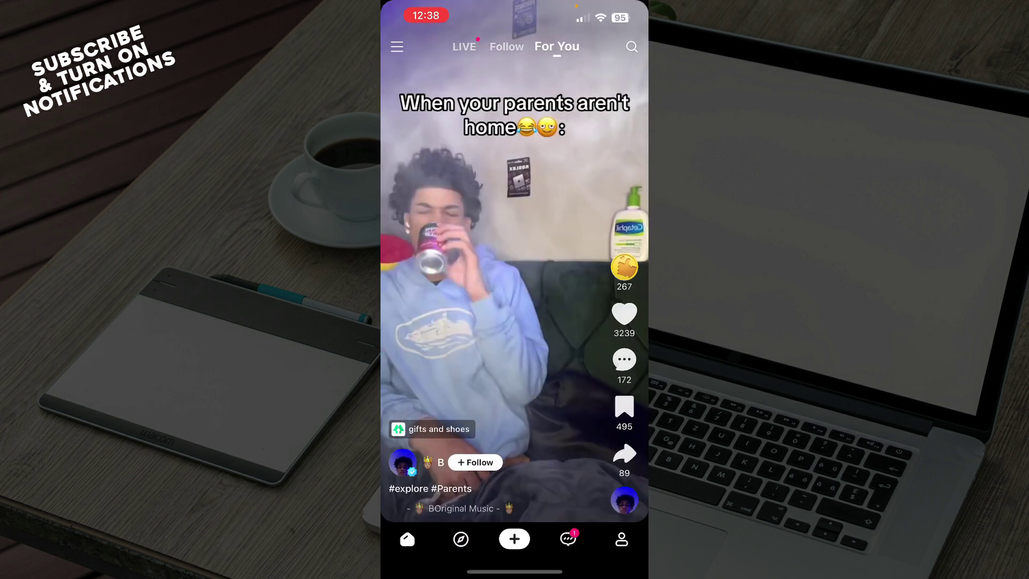
{"action": "left_click", "coordinate": [621, 538]}
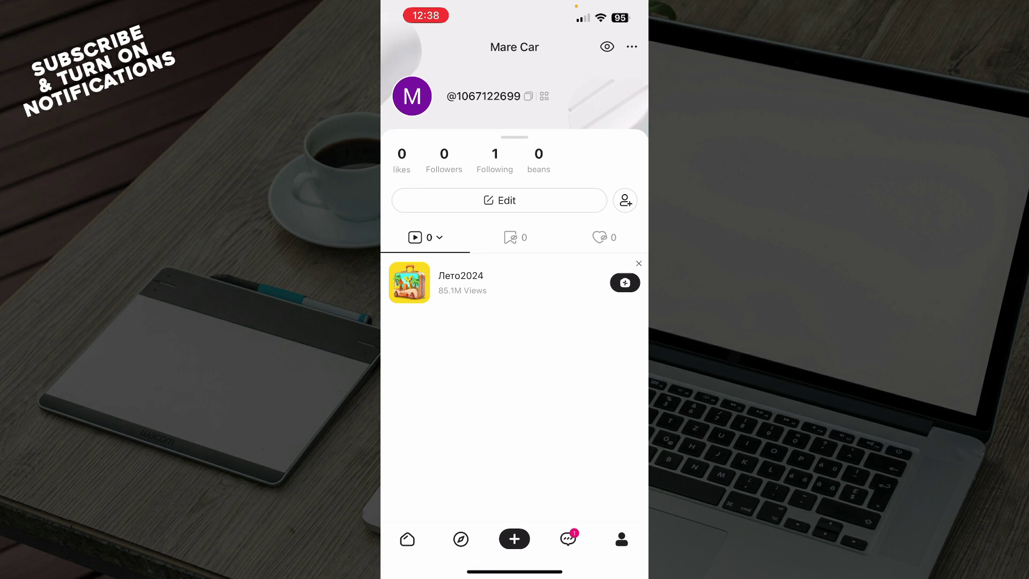
From the profile's options menu, open Settings and view the Account page, then return.
{"action": "left_click", "coordinate": [631, 48]}
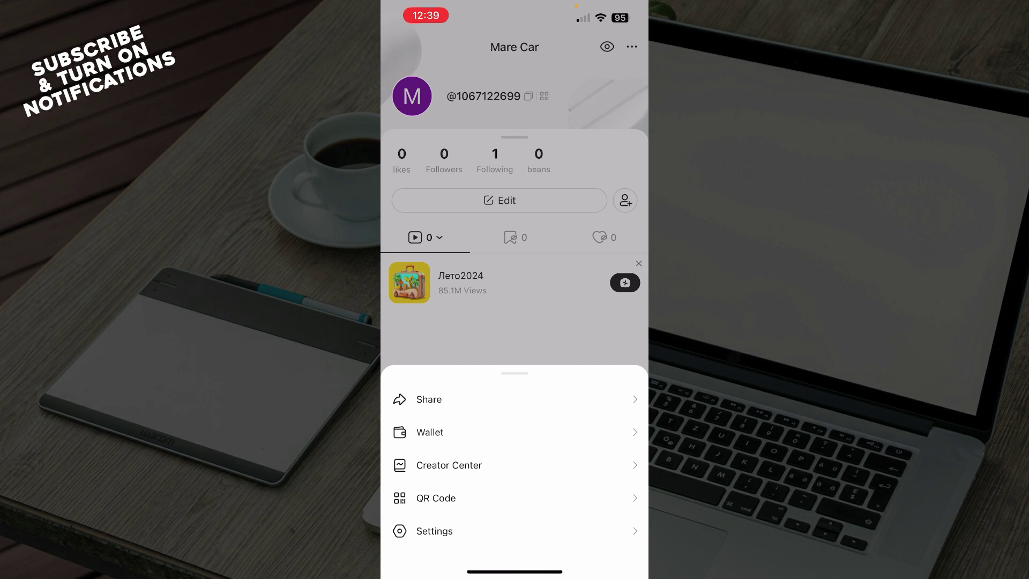
{"action": "left_click", "coordinate": [434, 531]}
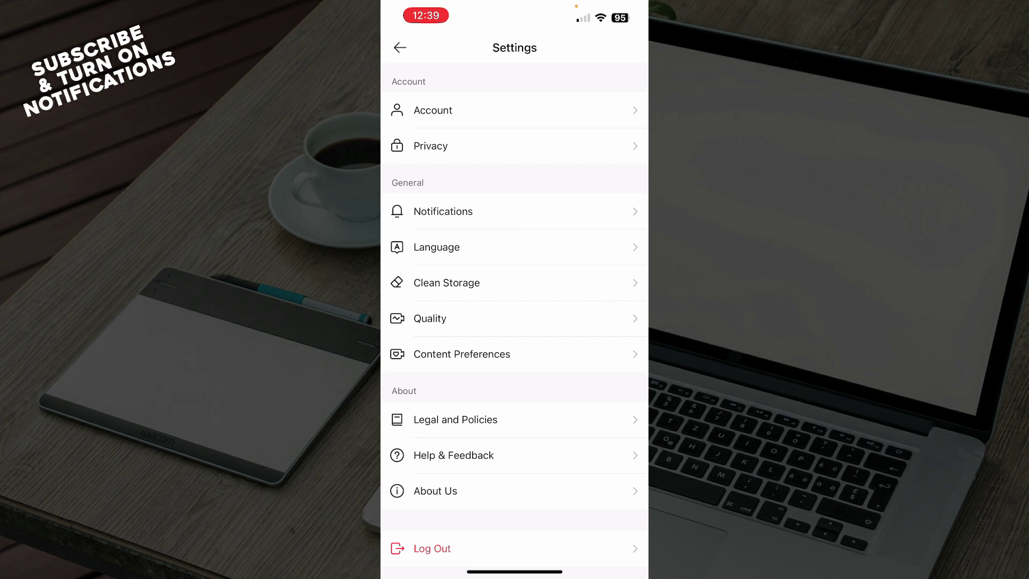
{"action": "left_click", "coordinate": [432, 110]}
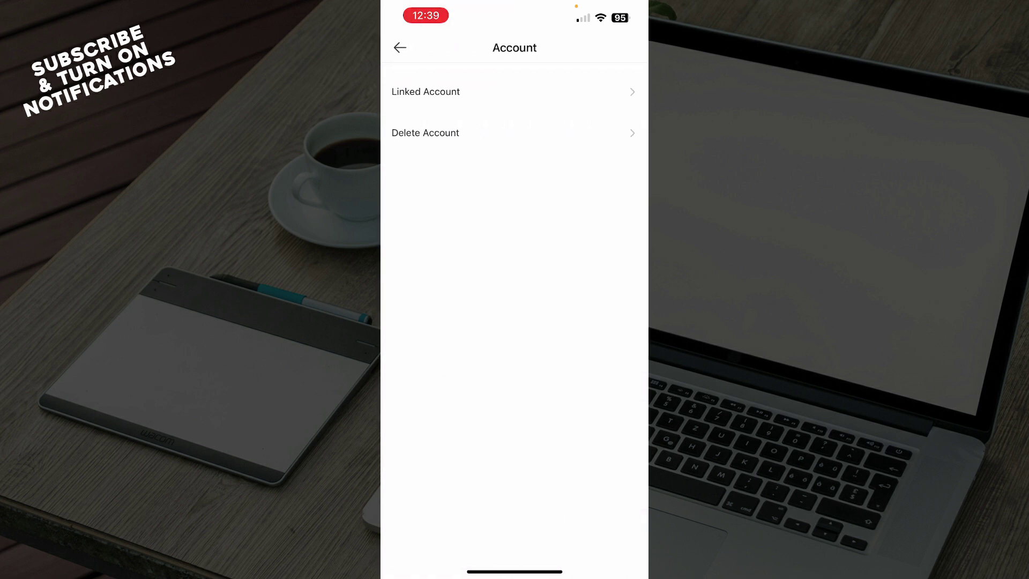
{"action": "left_click", "coordinate": [399, 48]}
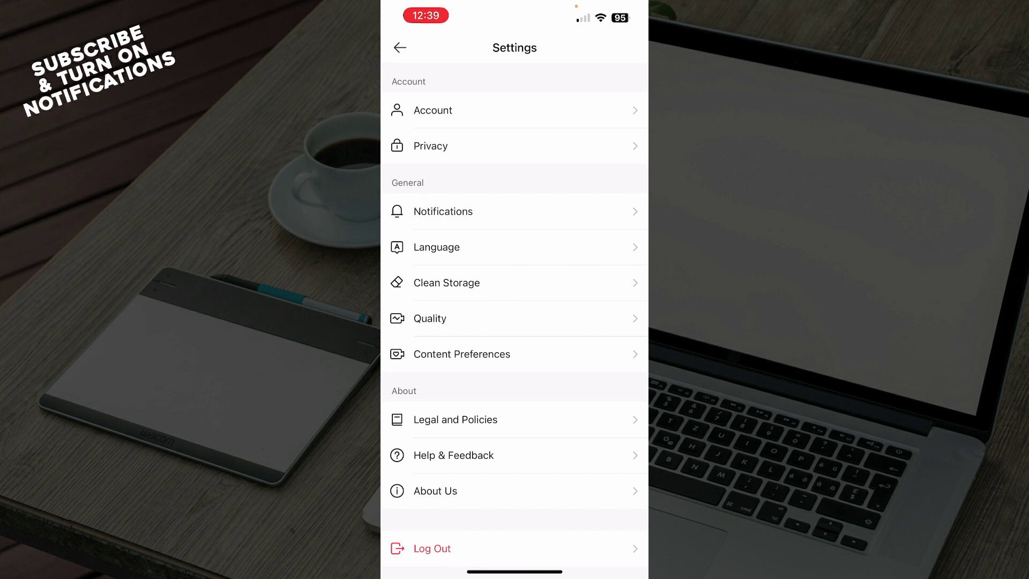
Leave Settings to return to the profile page with its likes and followers counts.
{"action": "left_click", "coordinate": [400, 47]}
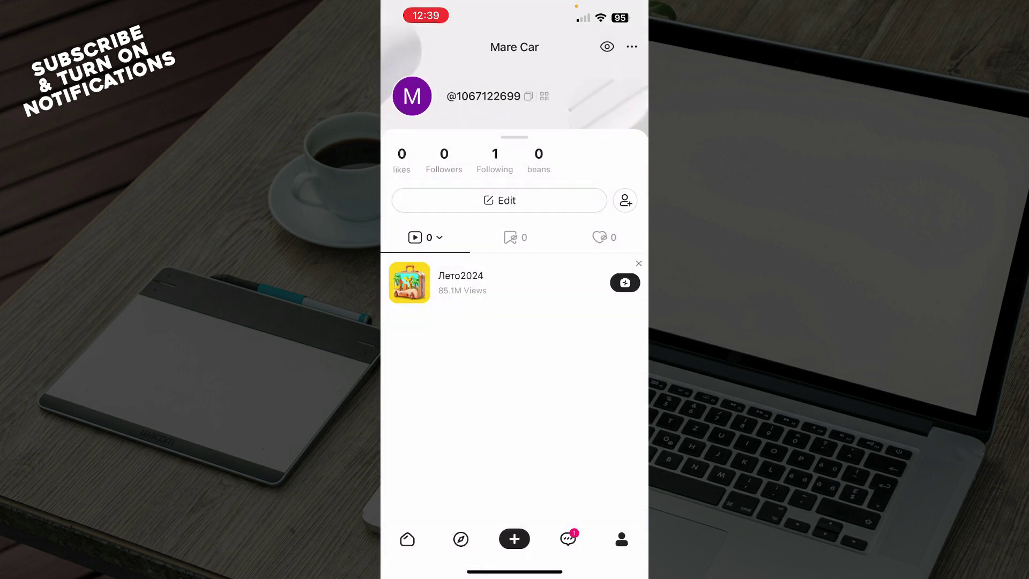